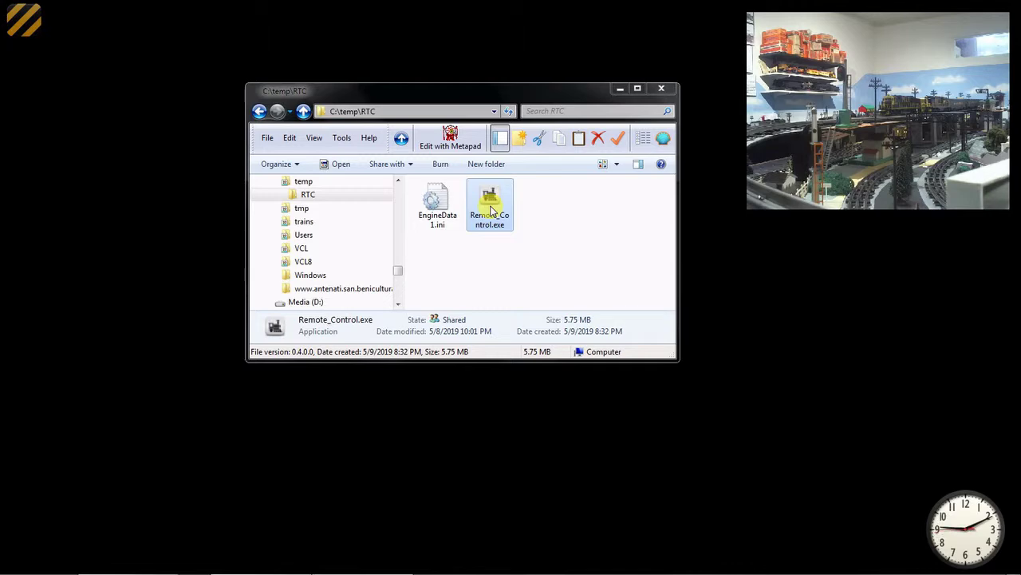
Launch Remote_Control.exe, dismiss its licence notice, and start up engine 15 (P&LE GP38-2#2061) over the COM11 connection
double_click(491, 209)
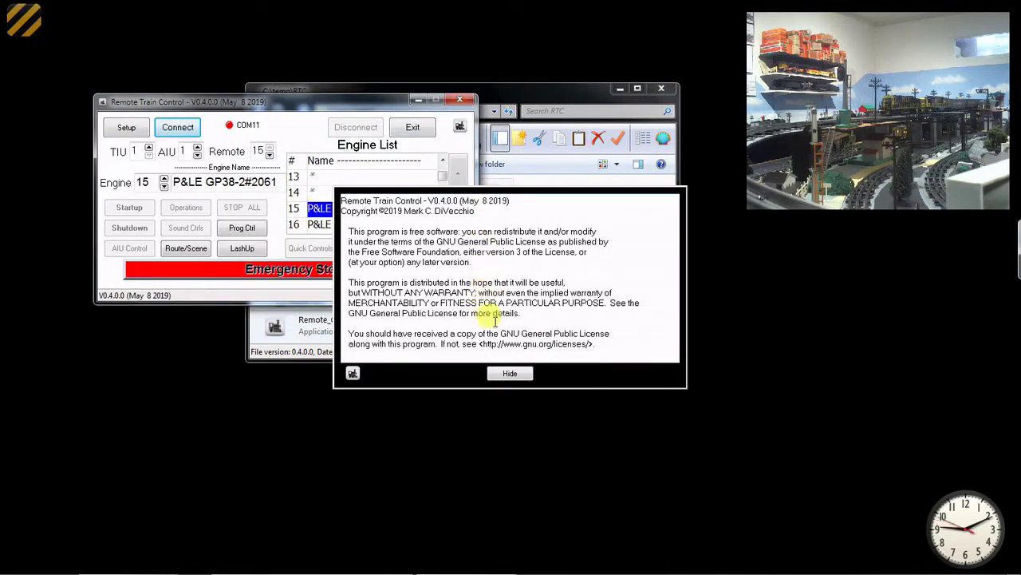
left_click(506, 372)
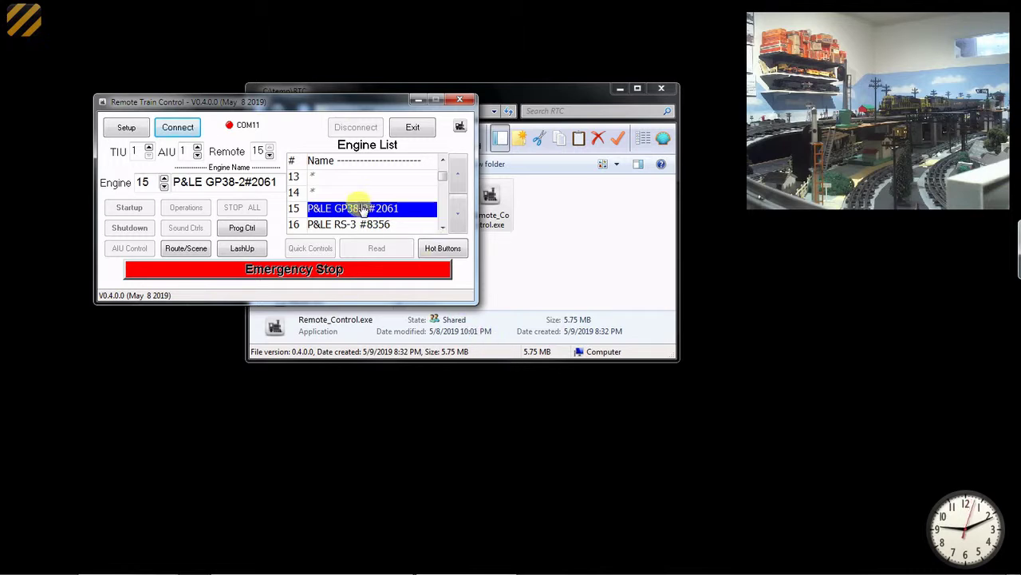
left_click(177, 128)
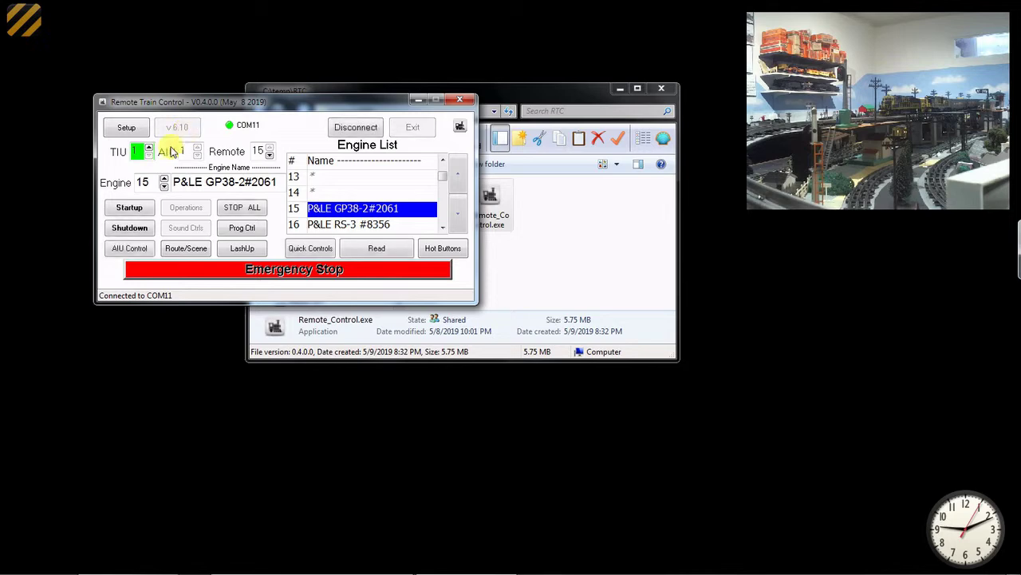
left_click(129, 207)
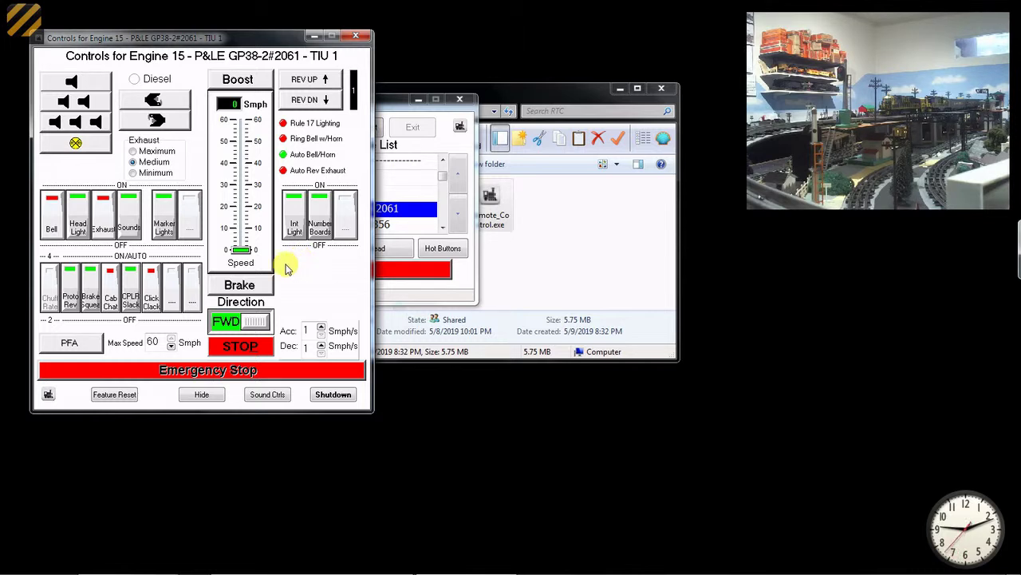
Open Engine Information for engine 15, place its window beneath the camera view, and start its updates every 10 seconds
right_click(287, 269)
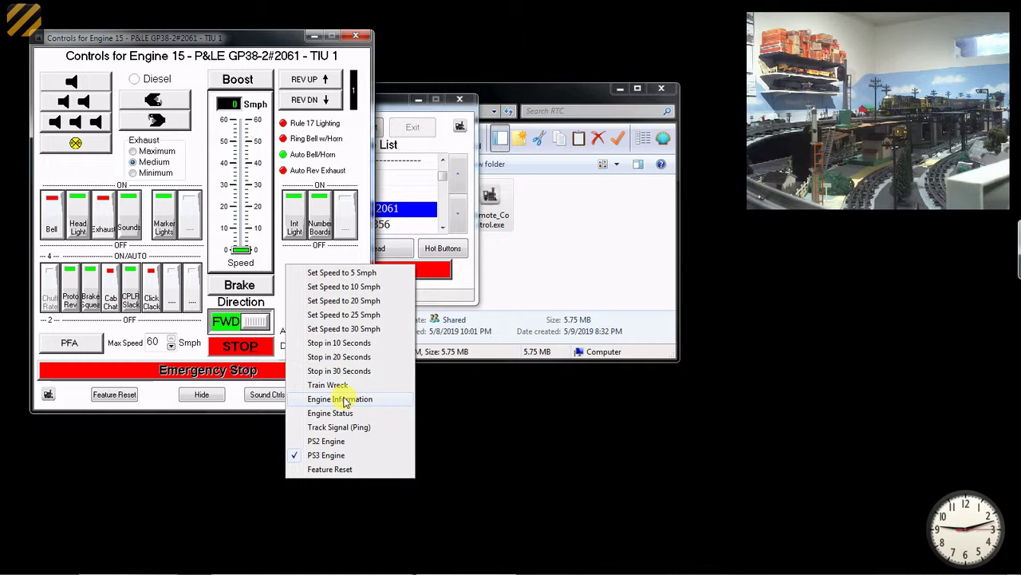
left_click(344, 400)
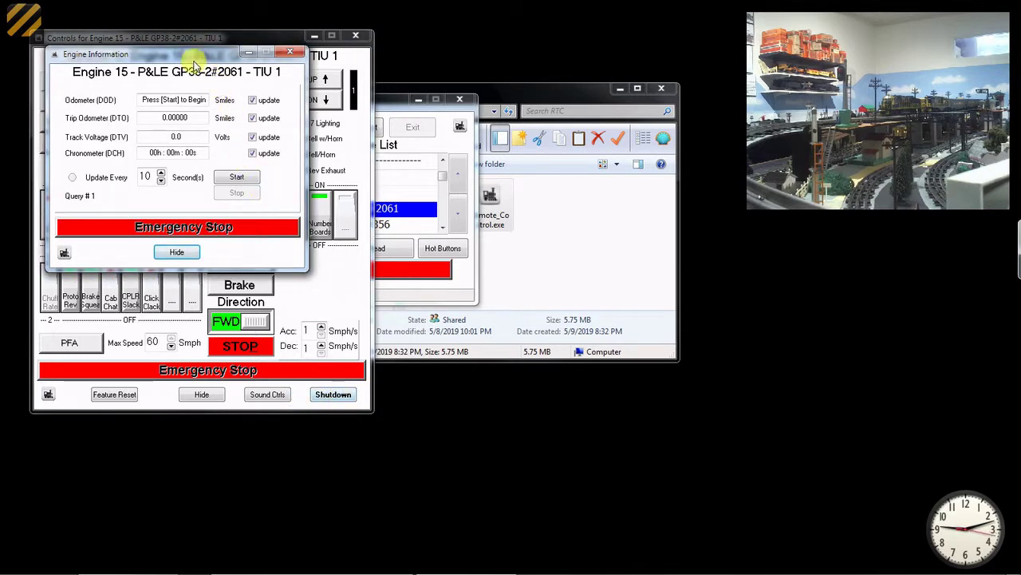
left_click_drag(193, 64, 842, 249)
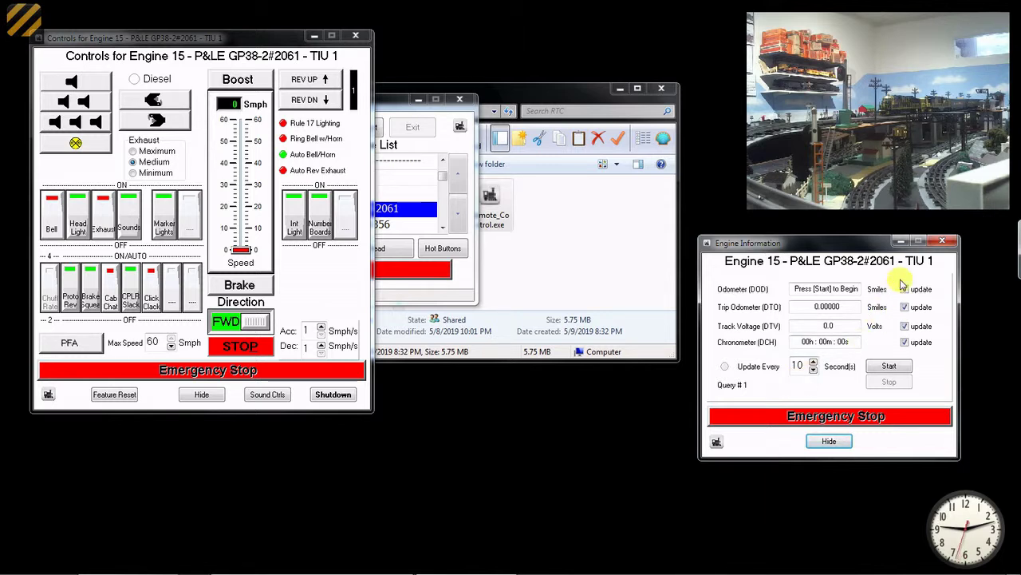
left_click(886, 367)
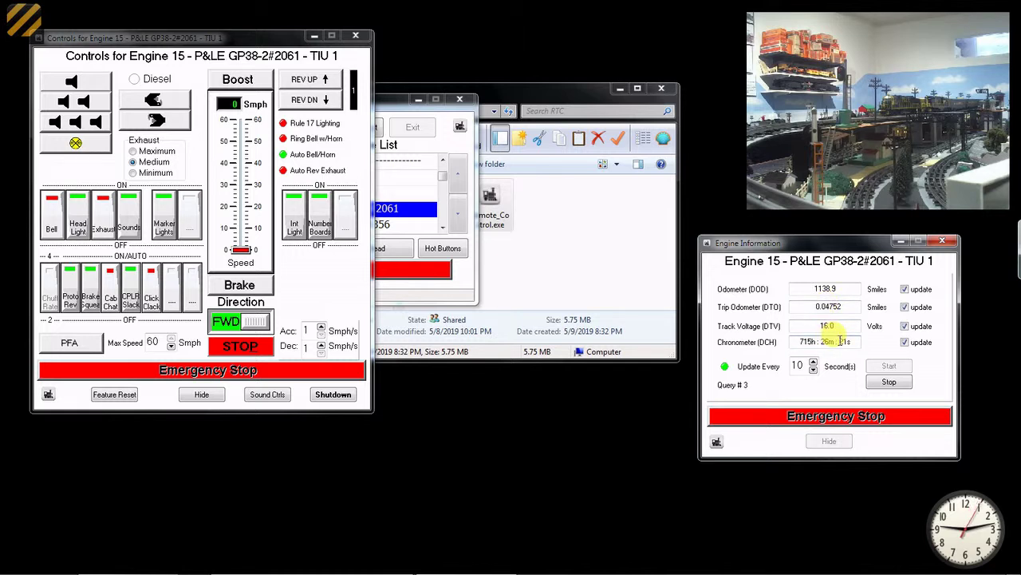
Open Engine Status for engine 15, place it beside the Engine Information window, and start its updates every 10 seconds
right_click(327, 287)
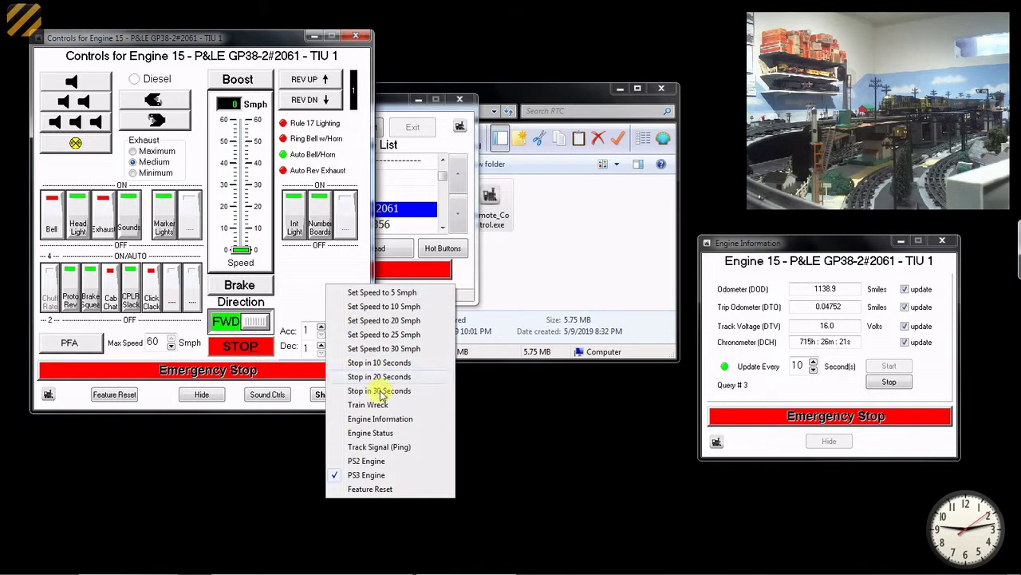
left_click(387, 432)
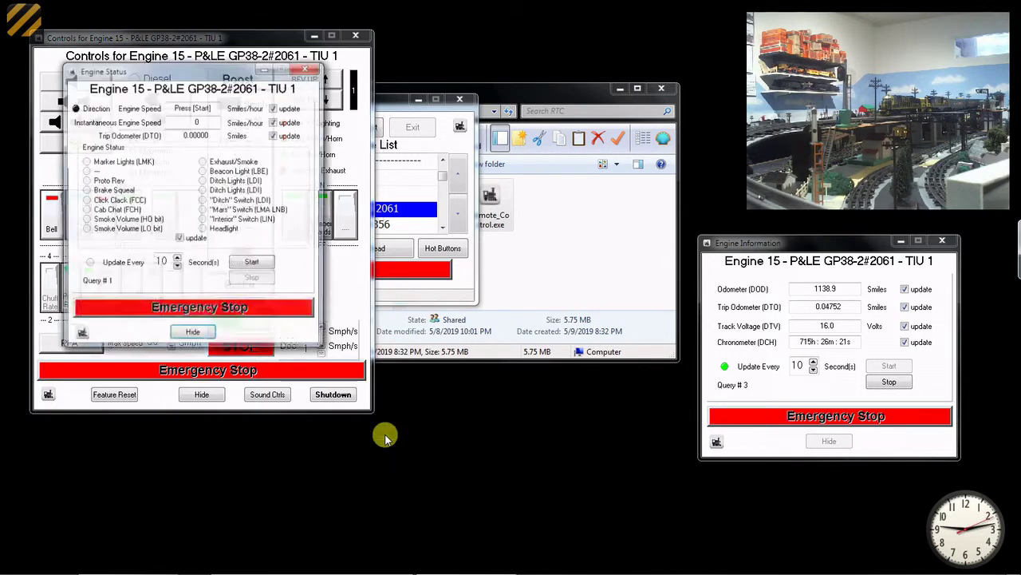
left_click_drag(231, 78, 574, 239)
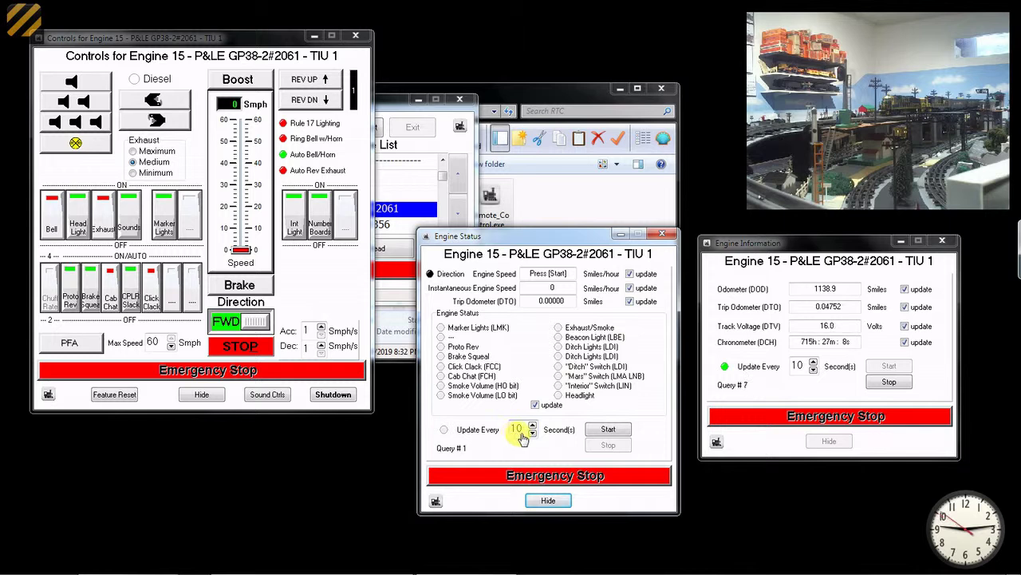
left_click(609, 431)
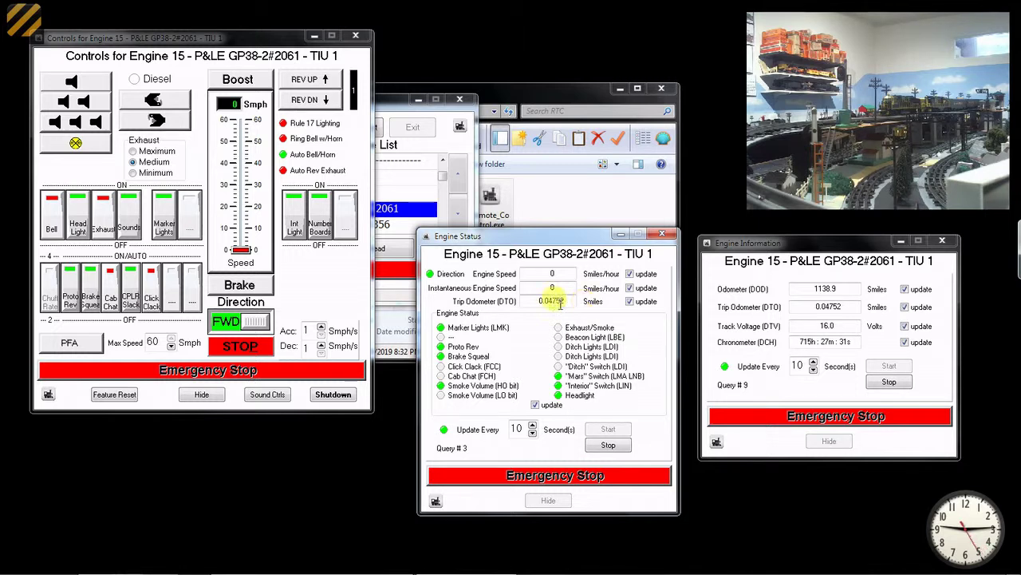
Run engine 15 forward at 7 Smph, stop it, and switch its direction to reverse
left_click(240, 240)
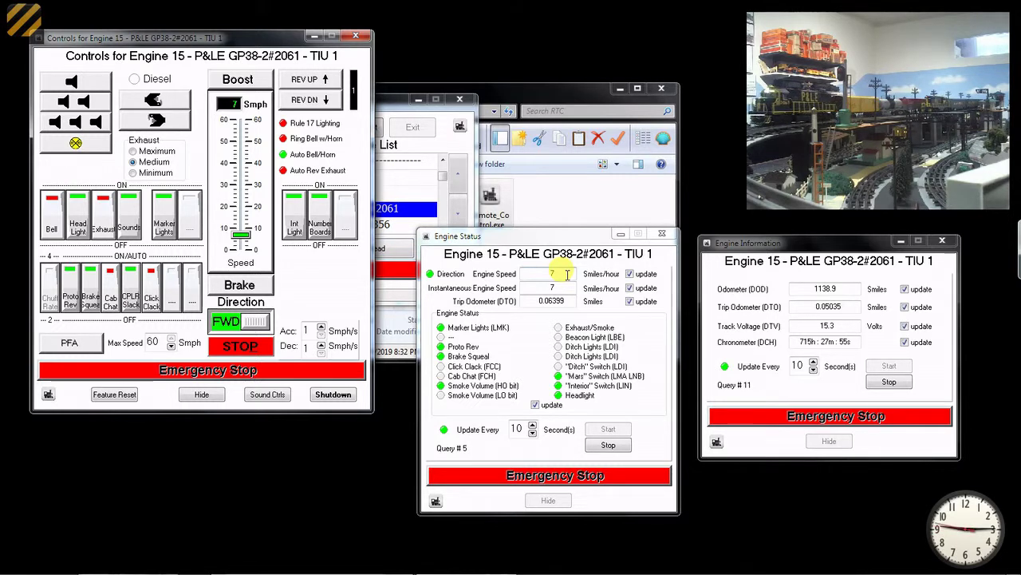
left_click(242, 347)
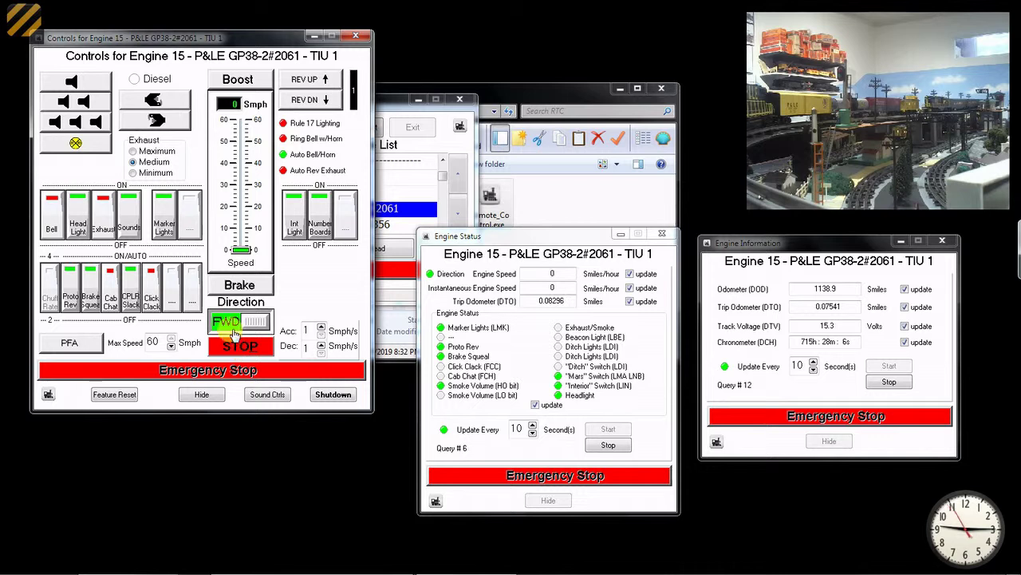
left_click(232, 325)
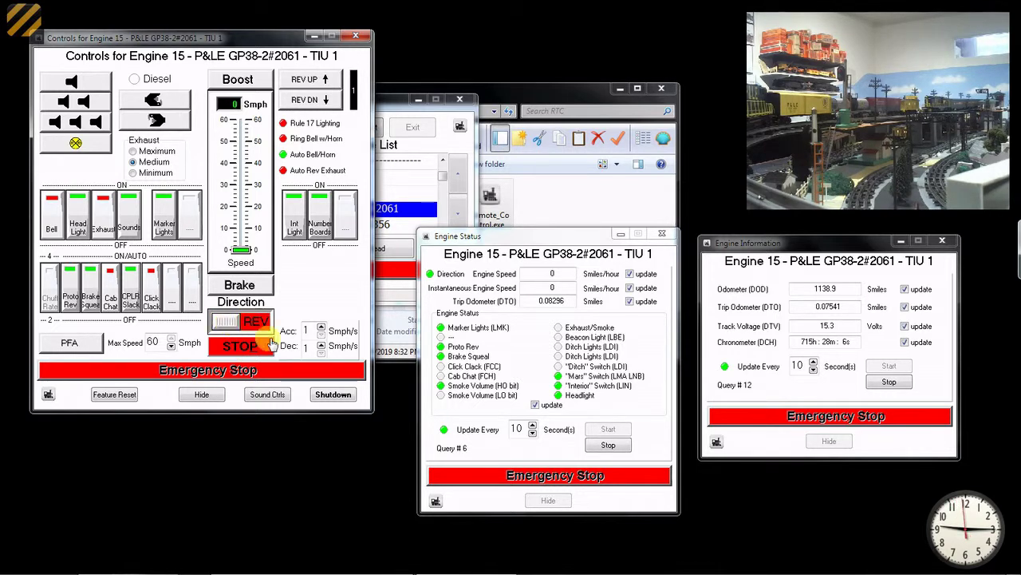
Shorten the Engine Status update interval to 3 seconds and stop the Engine Information updates
left_click(533, 435)
left_click(532, 435)
left_click(533, 436)
left_click(532, 436)
left_click(532, 436)
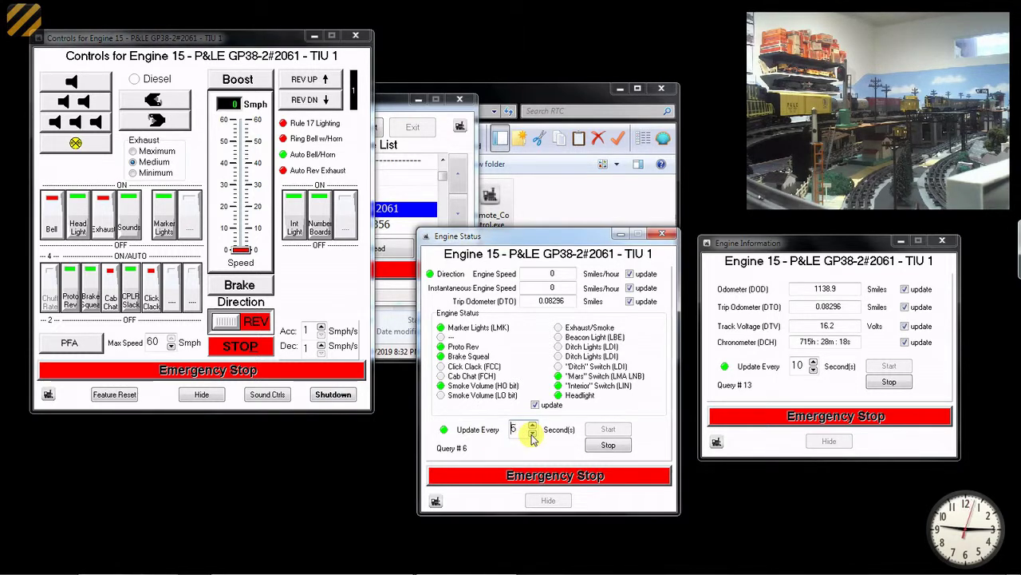
left_click(532, 436)
left_click(532, 436)
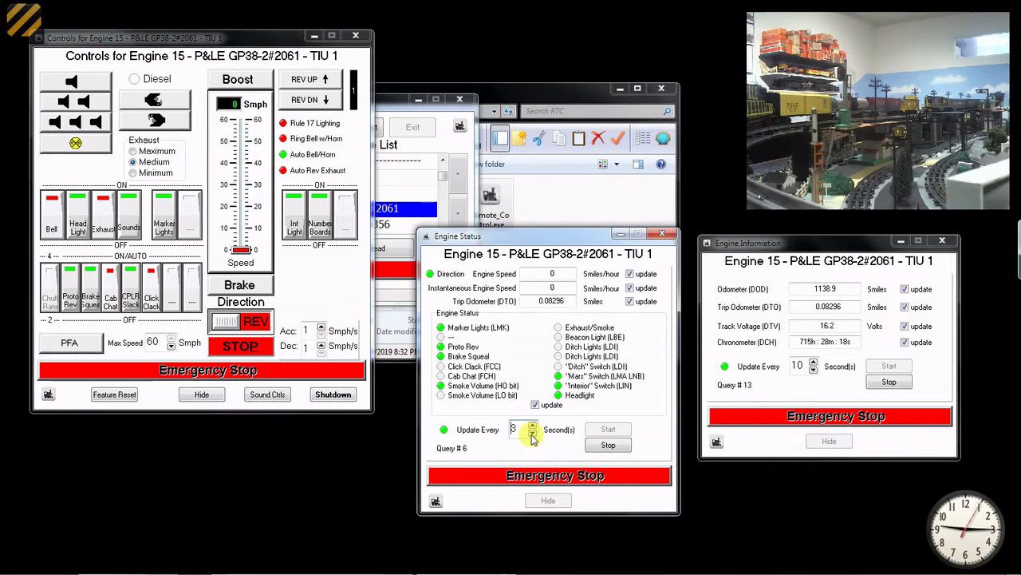
left_click(888, 383)
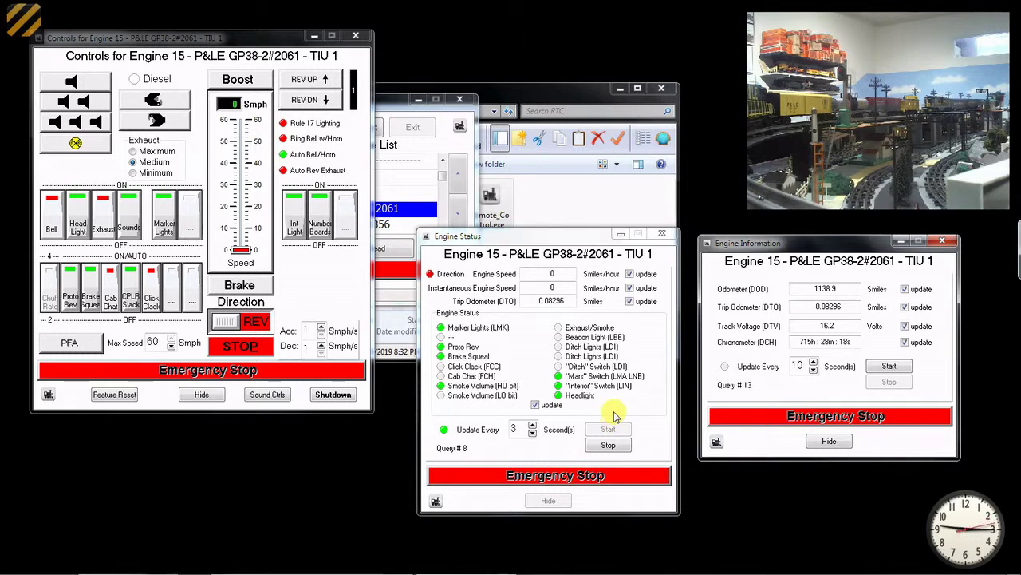
Run engine 15 in reverse at 30 Smph and bring it to a stop
left_click(239, 188)
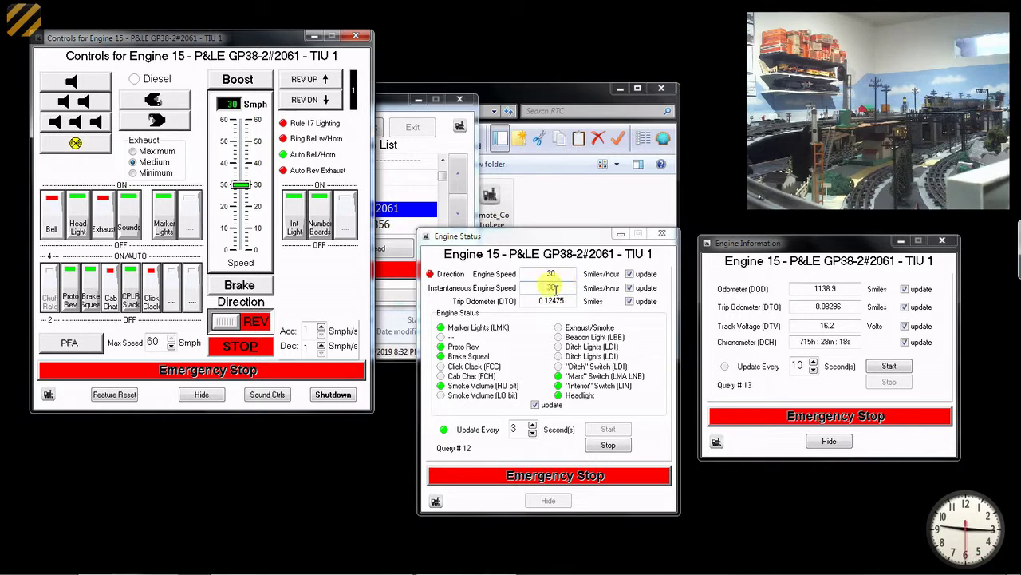
left_click(242, 347)
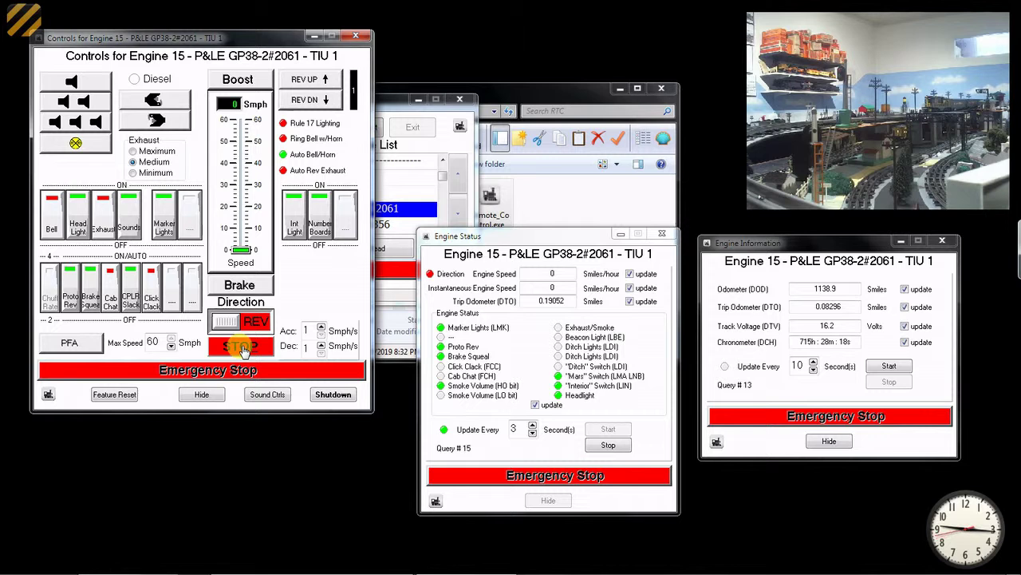
Stop the Engine Status updates and hide both the Engine Status and Engine Information windows
left_click(616, 446)
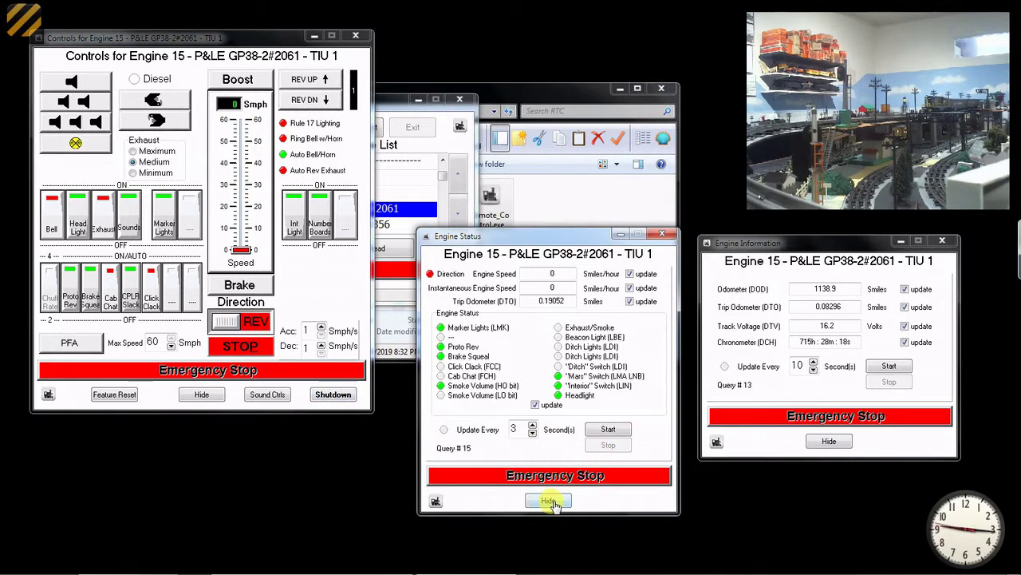
left_click(549, 501)
left_click(826, 442)
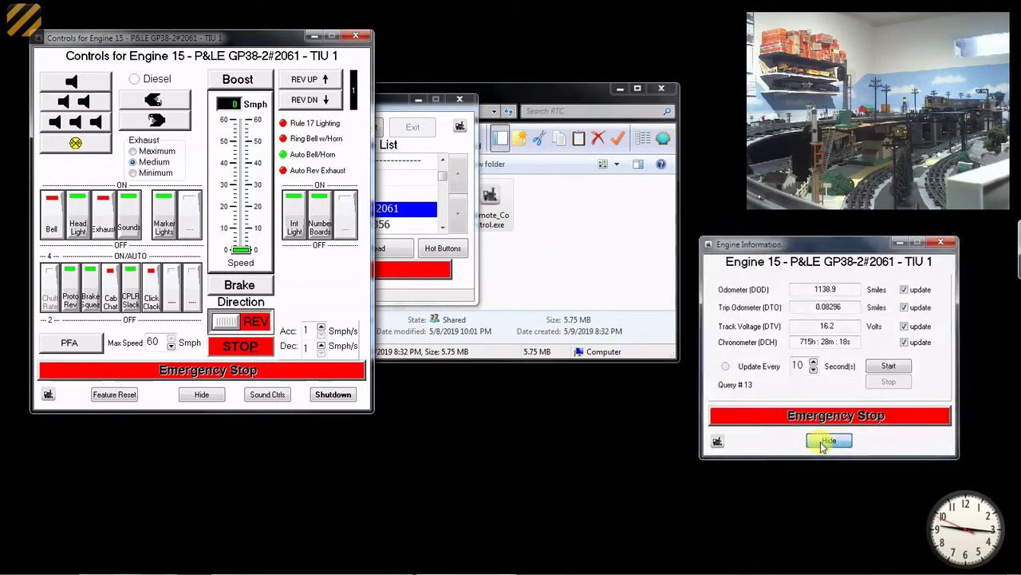
Open Track Signal (Ping) for engine 15, place its window beneath the camera view, and start the test every 1 second
right_click(328, 272)
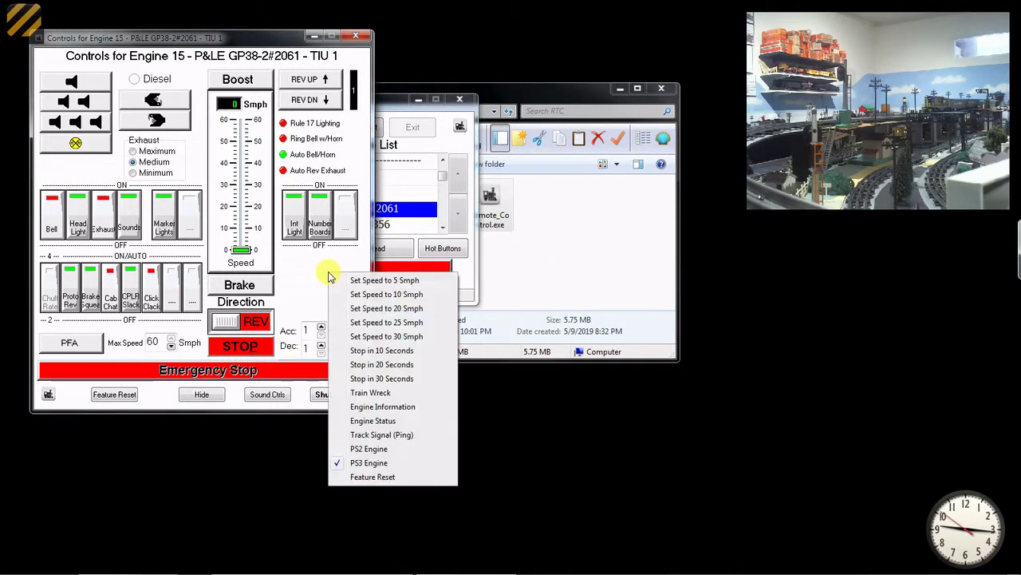
left_click(375, 435)
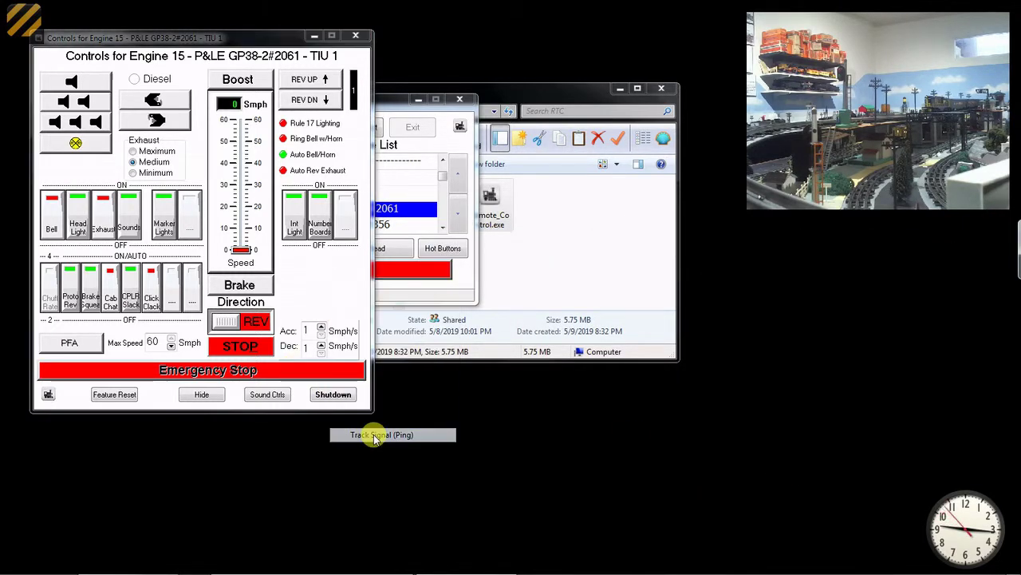
left_click_drag(230, 91, 852, 247)
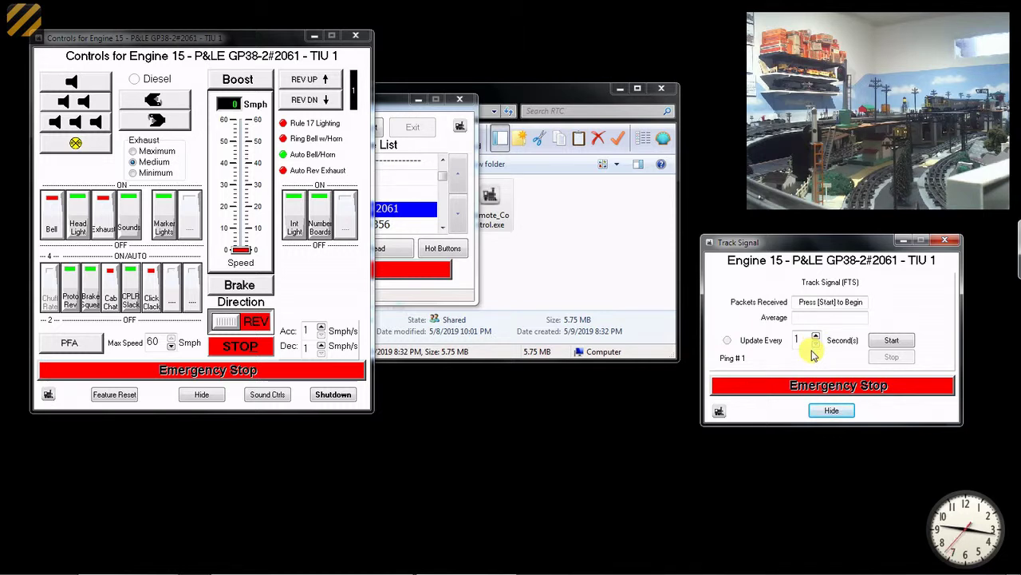
left_click(892, 342)
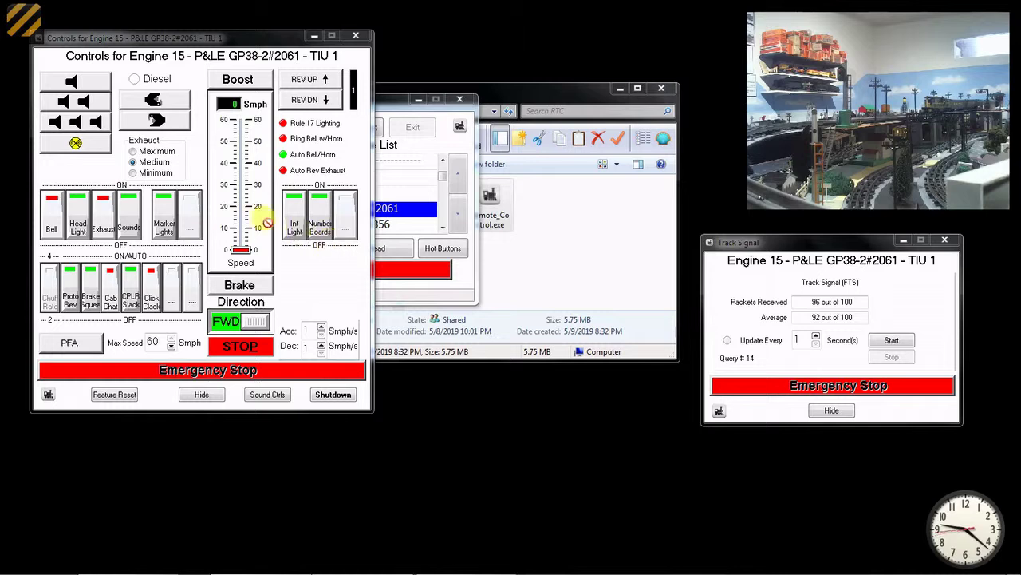
Run engine 15 forward at 17 Smph, test the track signal while it moves, and stop both the test and the engine
left_click(235, 212)
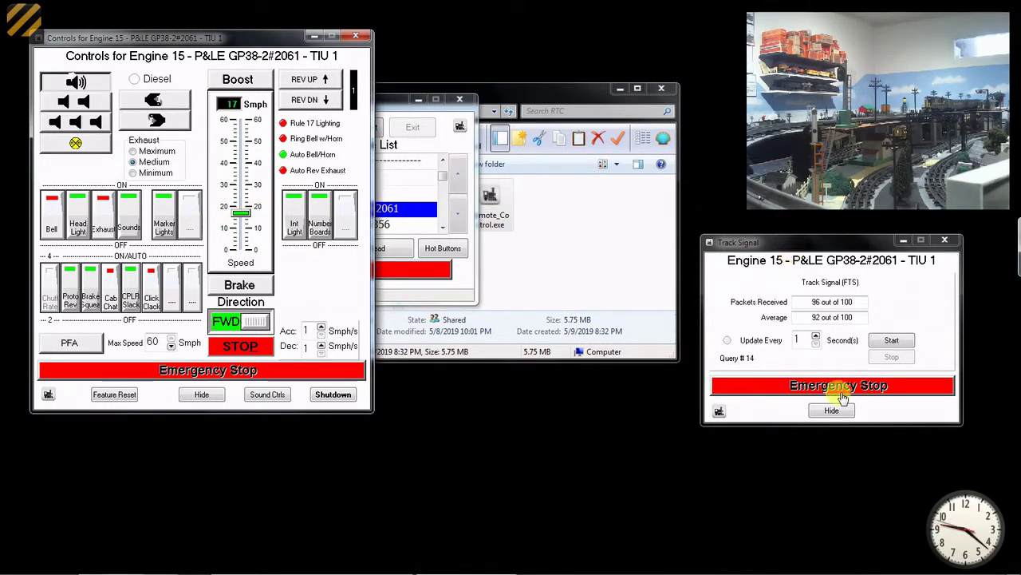
left_click(883, 341)
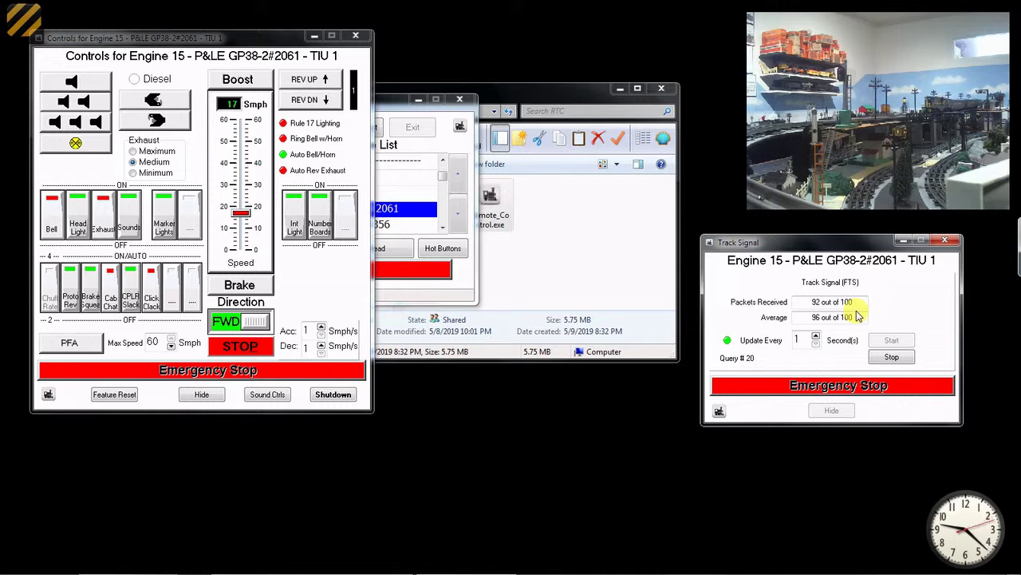
left_click(886, 358)
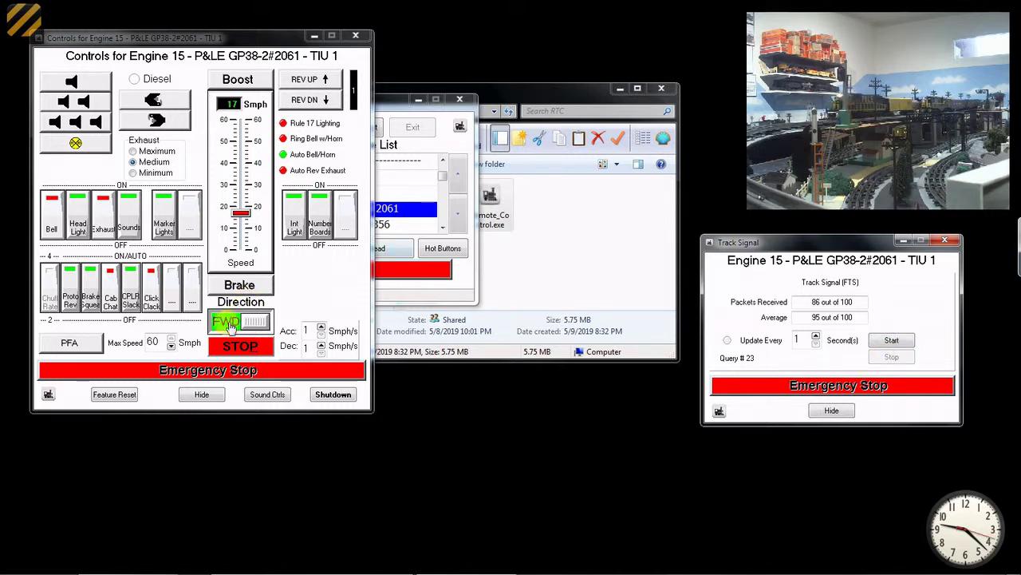
left_click(235, 344)
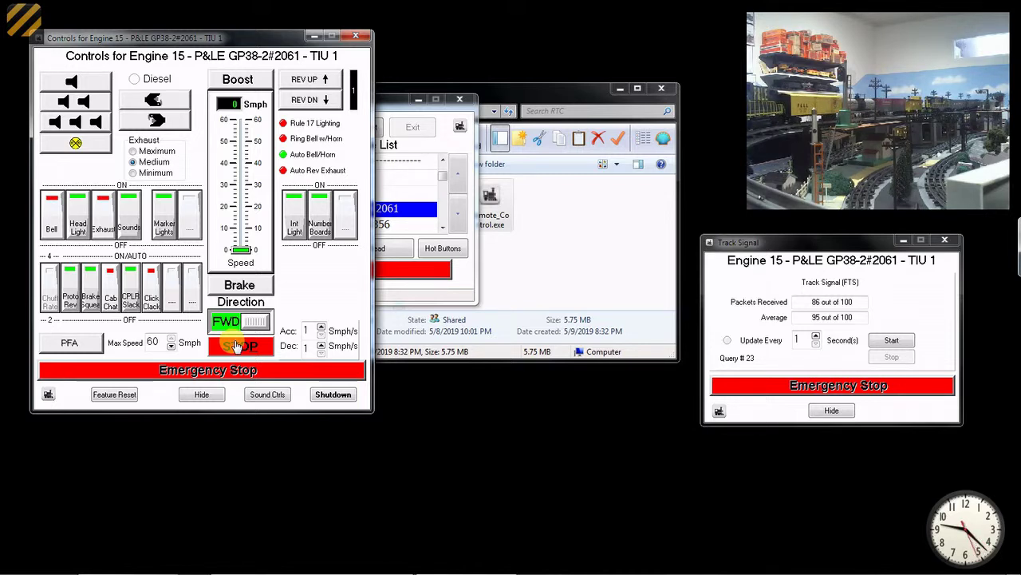
Shut down engine 15, disconnect from COM11 and exit the train control program
left_click(335, 395)
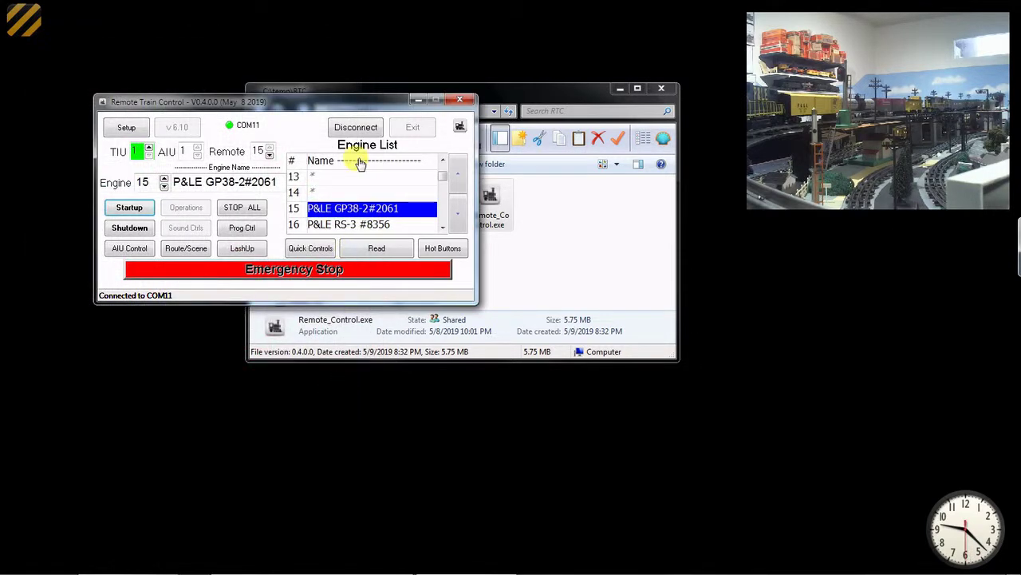
left_click(356, 129)
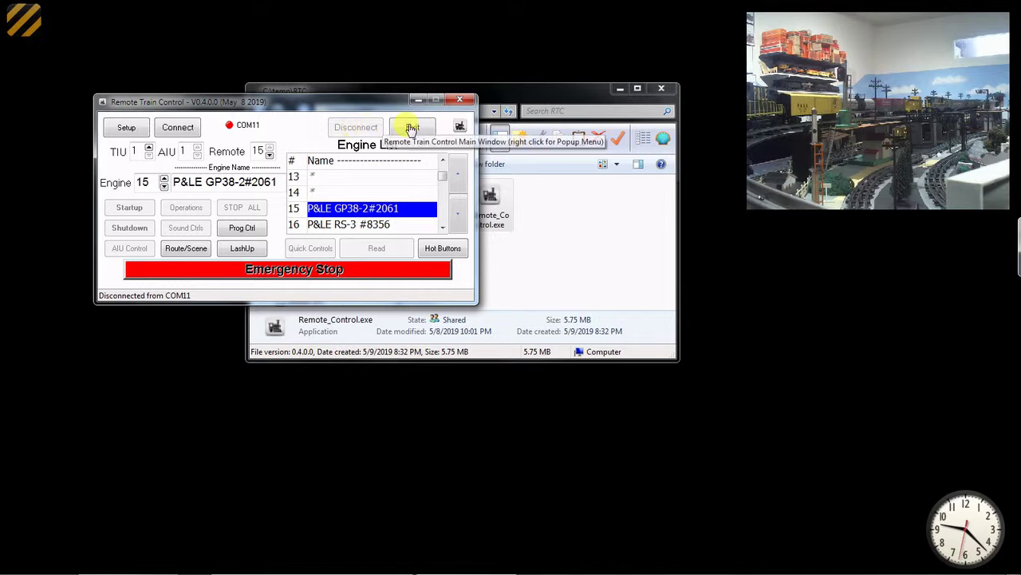
left_click(412, 129)
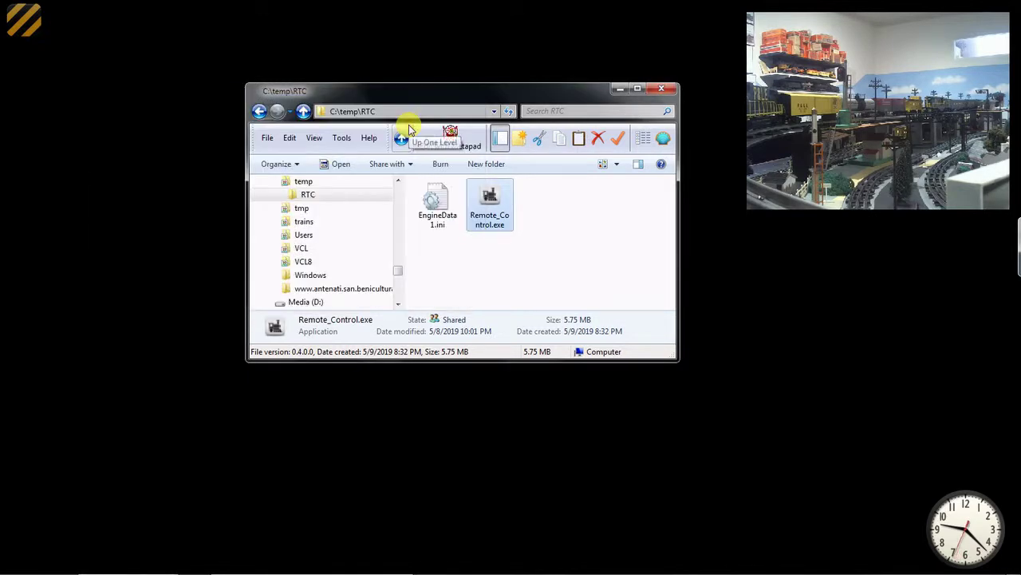